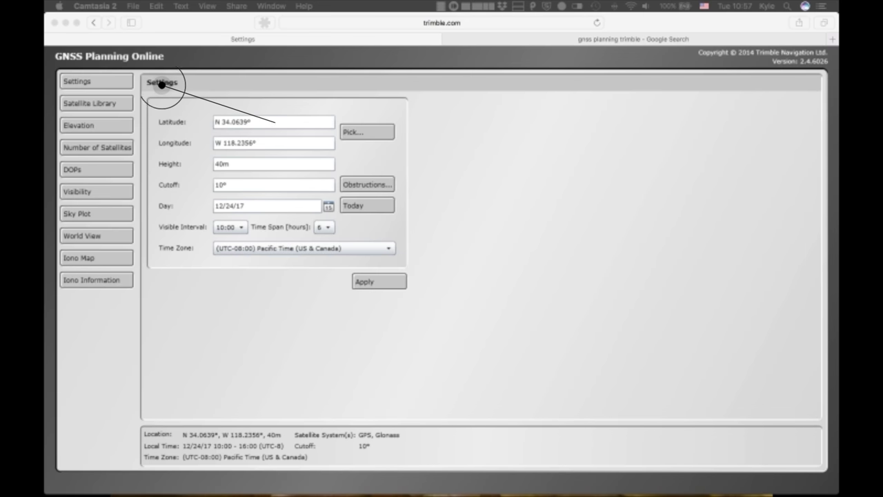
Bring the browser showing the Los Angeles 12/24/17 planning settings to the front
click(517, 237)
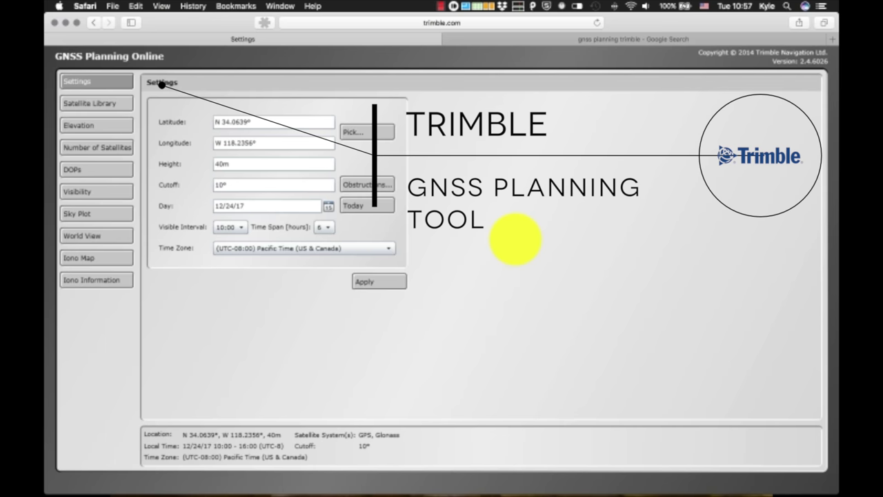
click(510, 39)
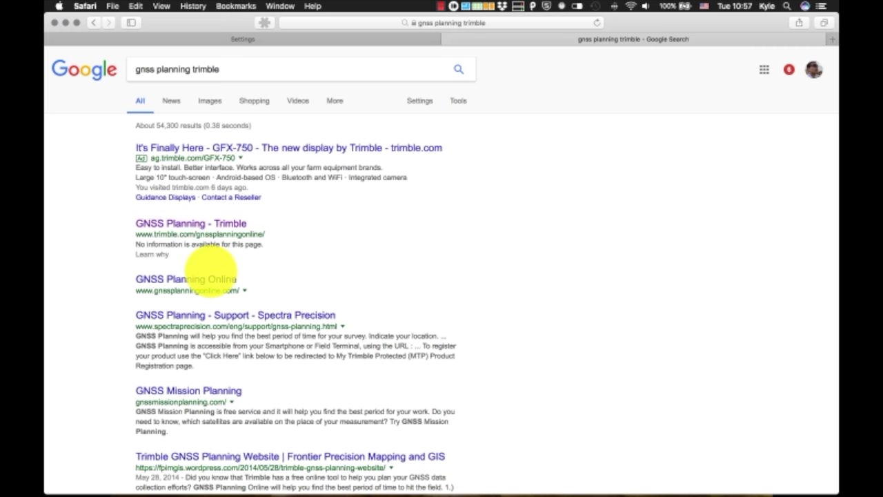
click(250, 40)
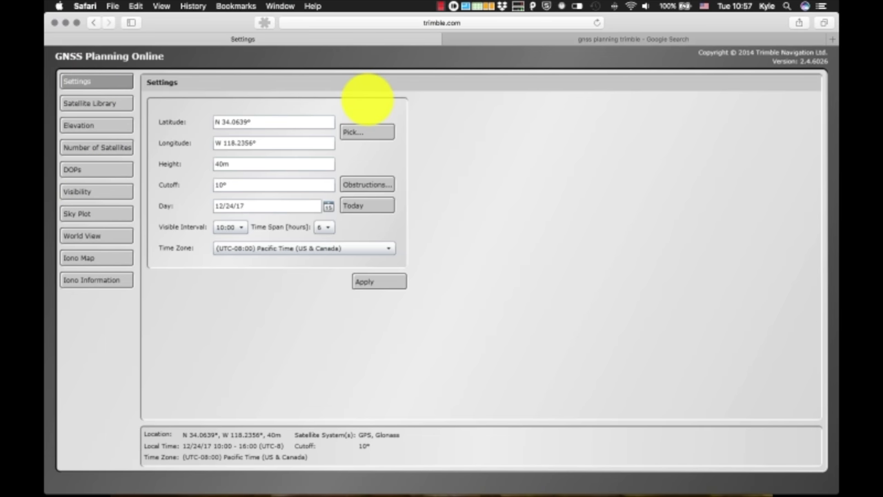
Confirm N 34.0639°, W 118.2356° on the world map, then view the GPS and Glonass Satellite Library
click(360, 131)
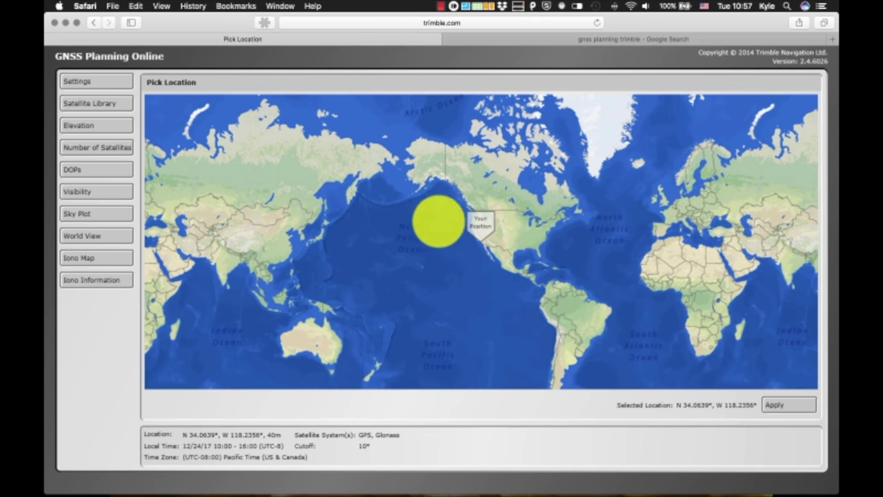
click(788, 403)
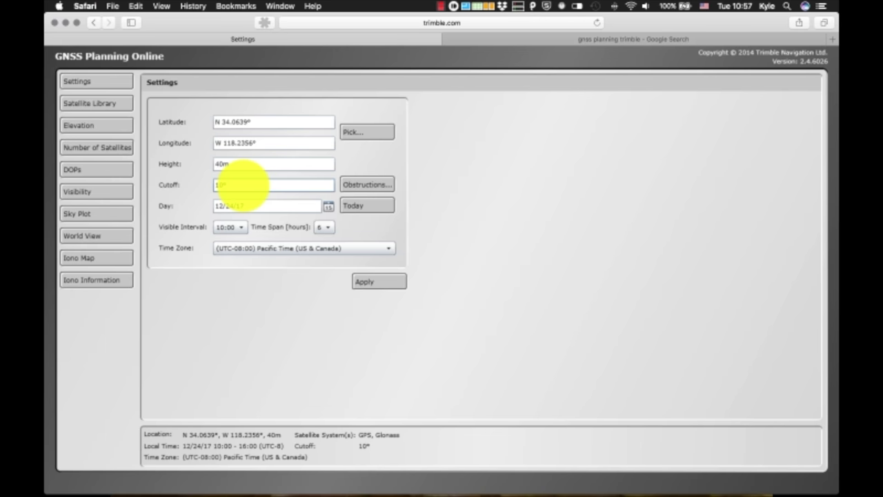
click(246, 203)
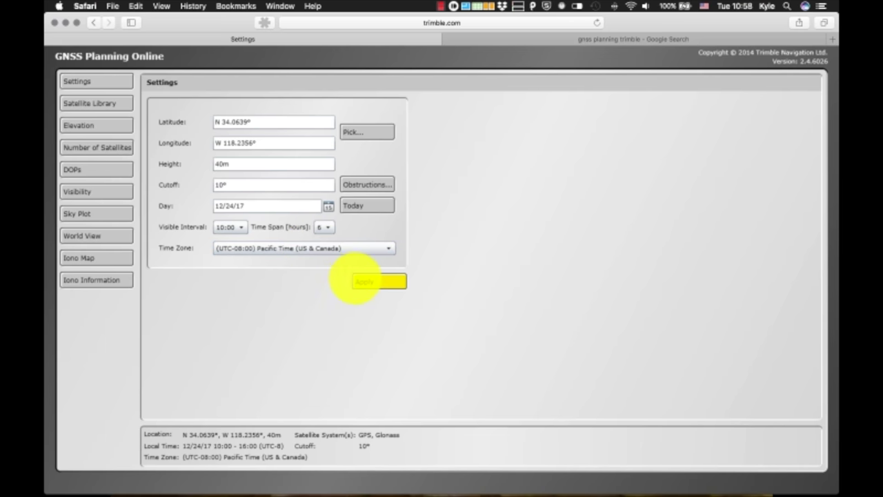
click(82, 102)
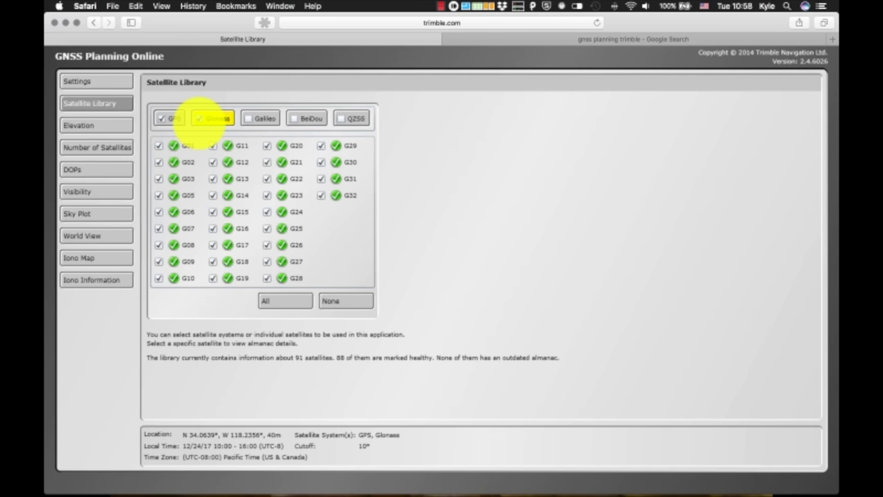
Step through the Elevation, Number of Satellites, DOPs and Visibility charts, ending on the Sky Plot
click(97, 124)
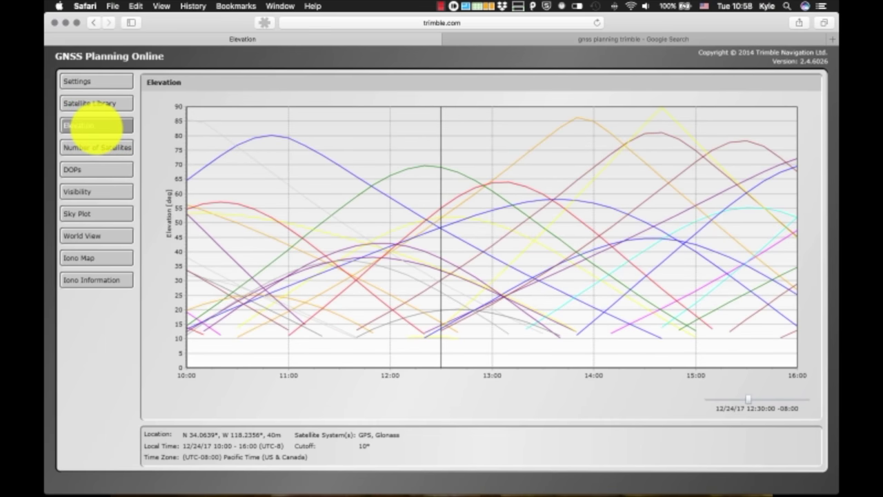
click(95, 145)
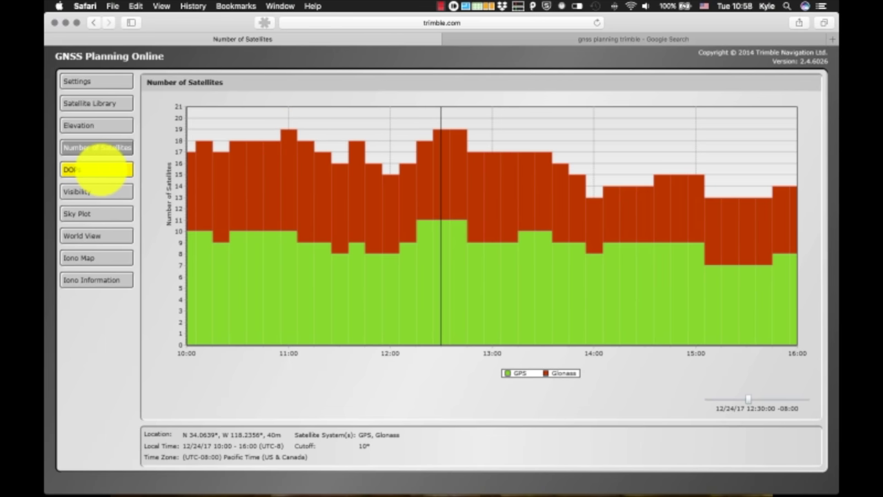
click(96, 171)
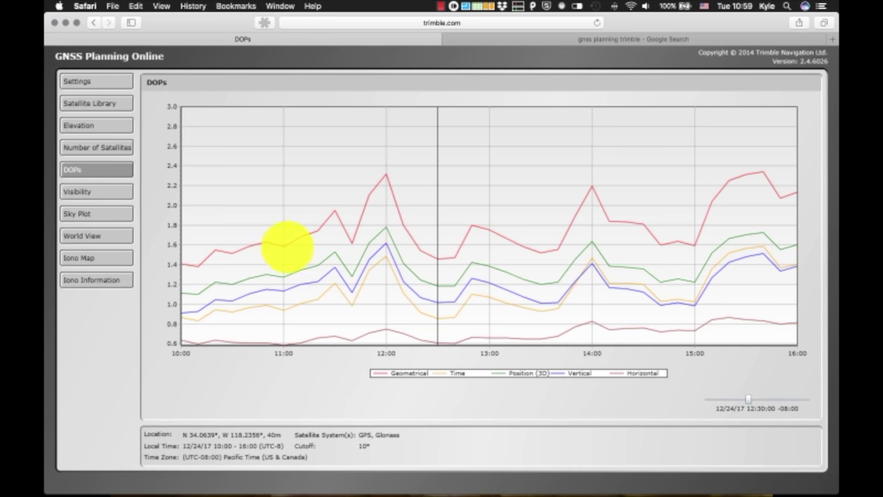
click(101, 196)
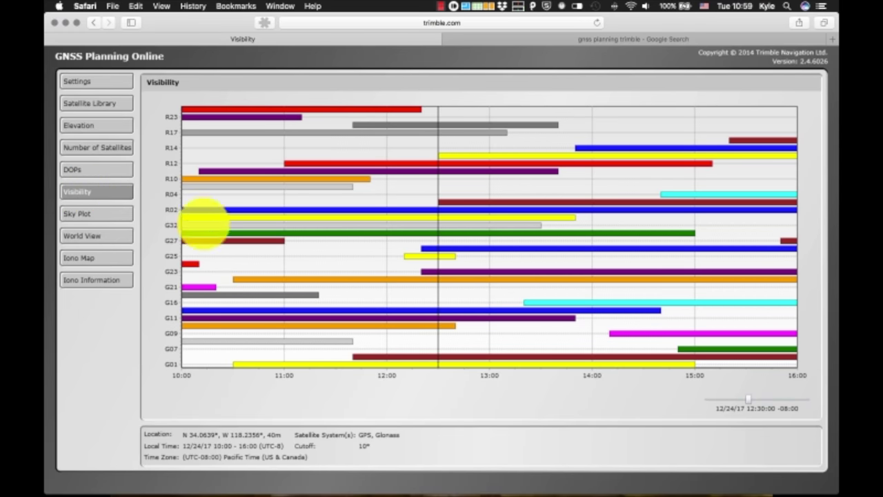
click(86, 213)
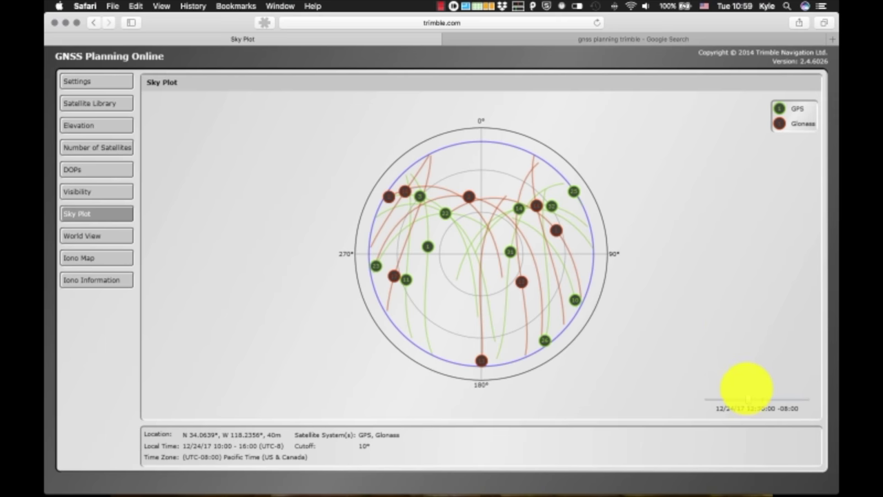
Set the sky plot time to 10:00, advance it to 10:10, then show the World View
drag(749, 399, 683, 406)
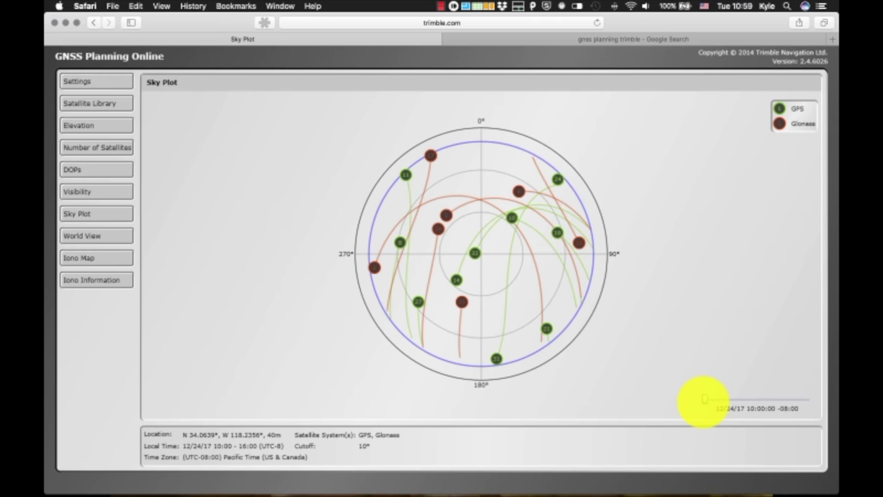
drag(704, 399, 722, 399)
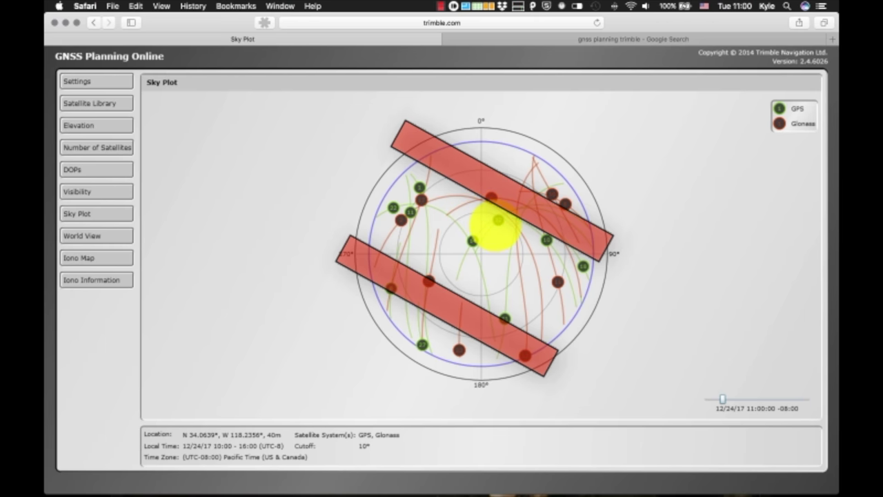
mouse_move(498, 221)
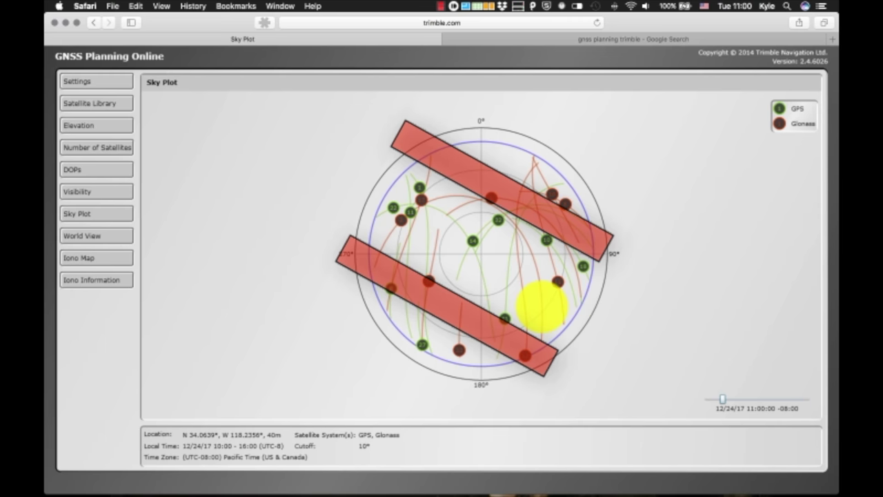
click(102, 236)
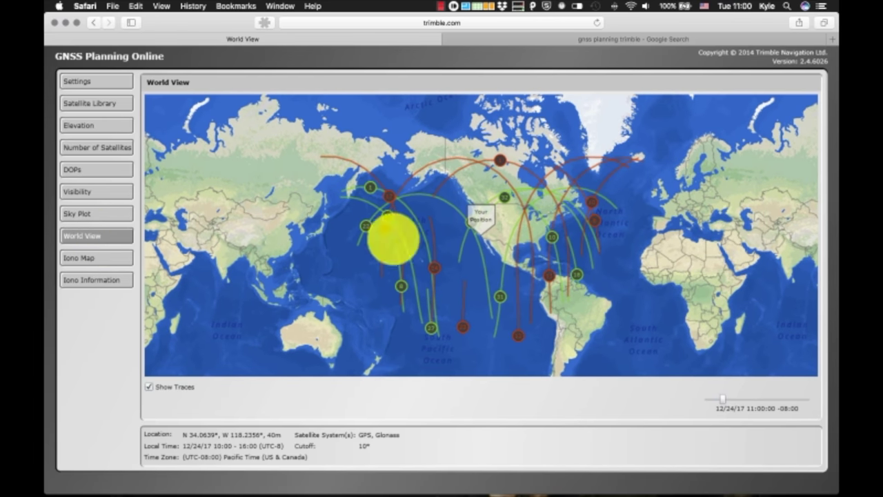
Reset the World View time to 10:00 and step it forward to 11:00
drag(722, 399, 663, 400)
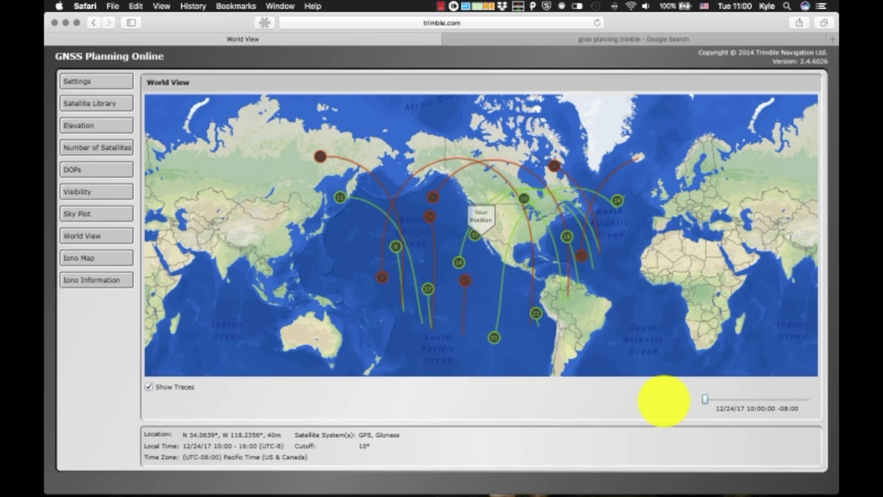
key(Right)
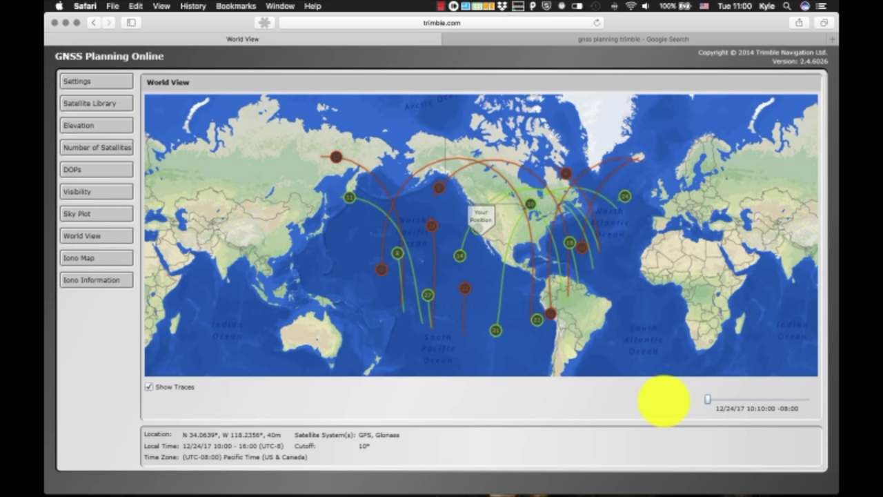
key(Right)
key(Right)
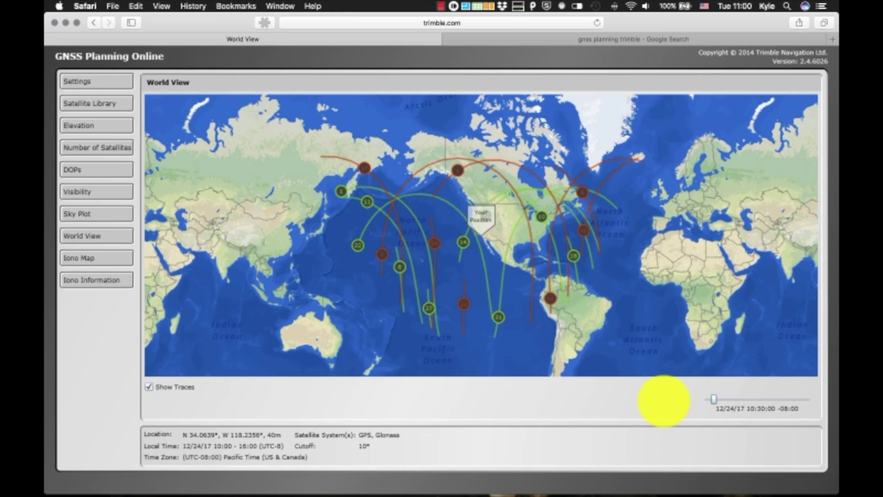
key(Right)
key(Right)
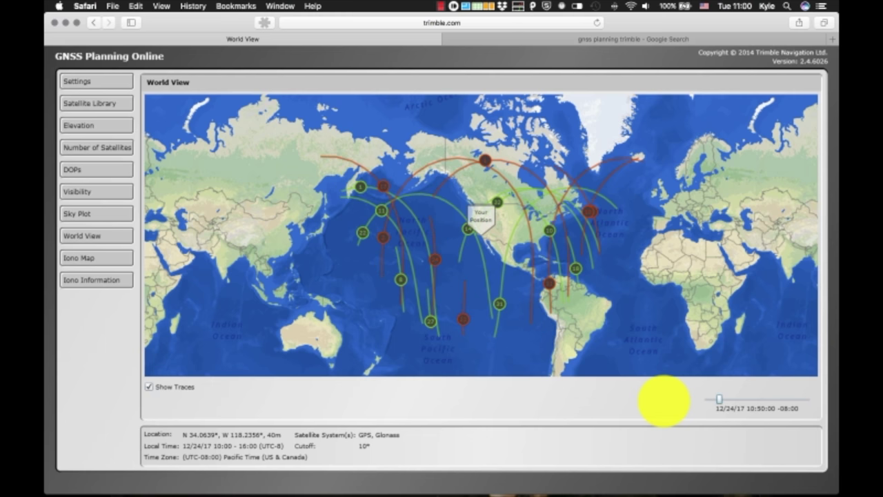
key(Right)
key(Right)
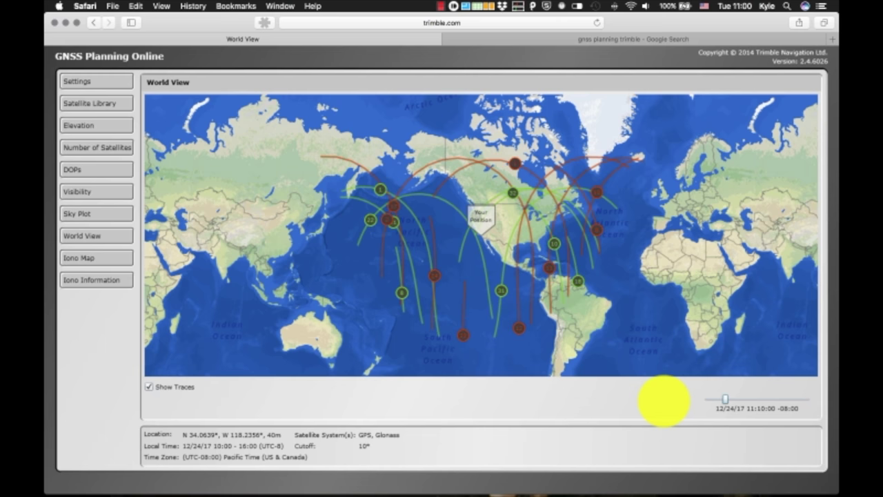
key(Right)
key(Right)
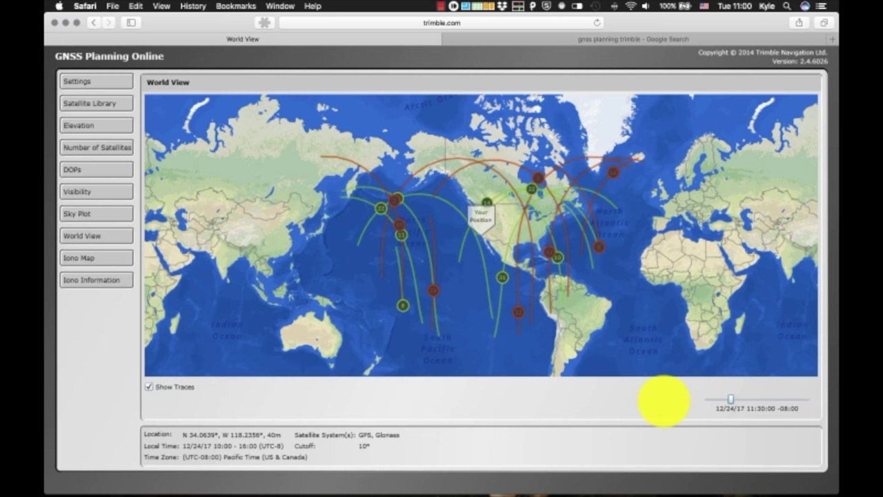
key(Left)
key(Left)
key(Left)
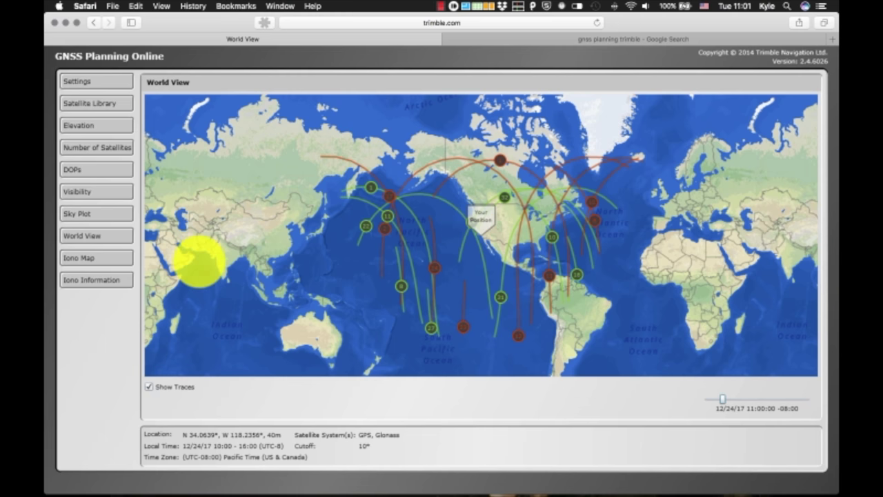
Jump the World View time to 15:00 and zoom in on the observer's position
click(722, 399)
drag(742, 386, 790, 398)
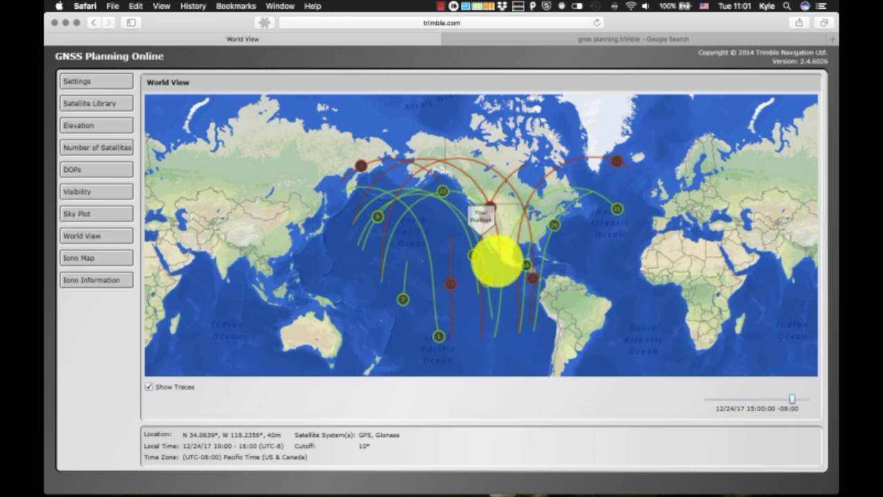
click(486, 234)
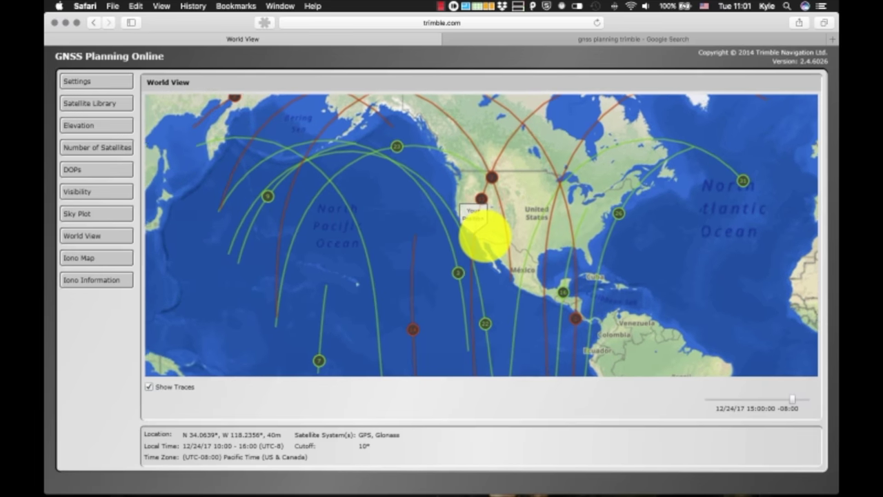